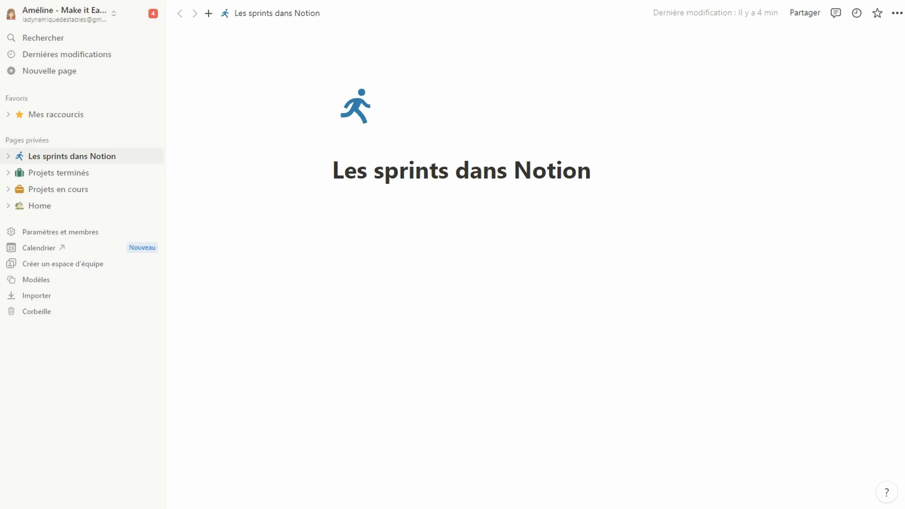
Add the "Projets, tâches et cycles" template to the workspace and open the sharing options of its Tâches page
left_click(64, 281)
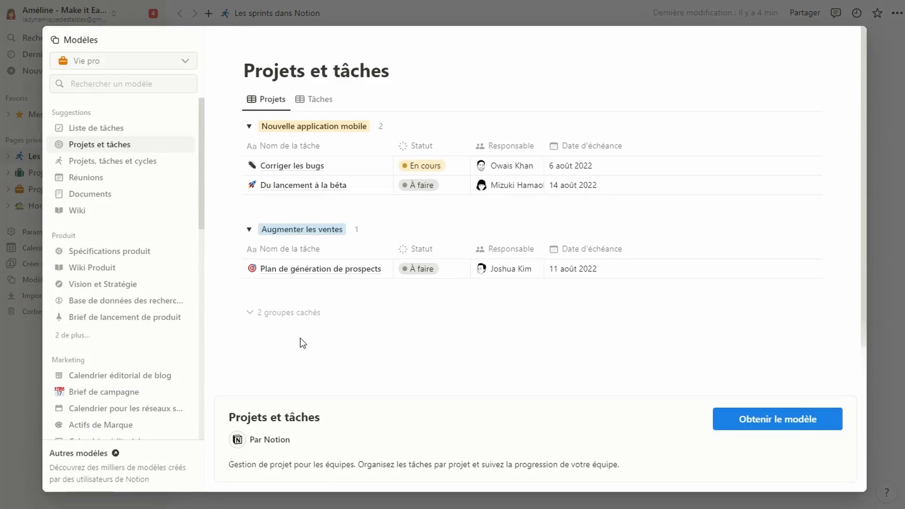
left_click(133, 162)
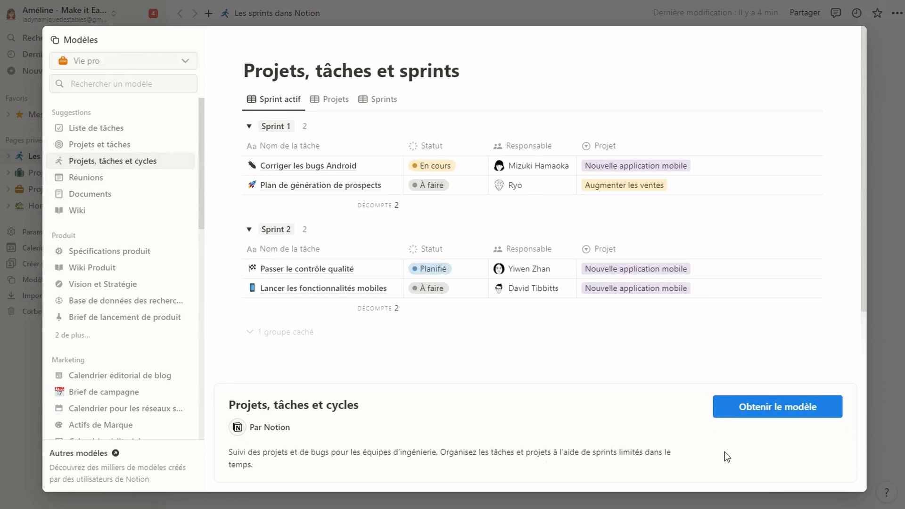
left_click(770, 408)
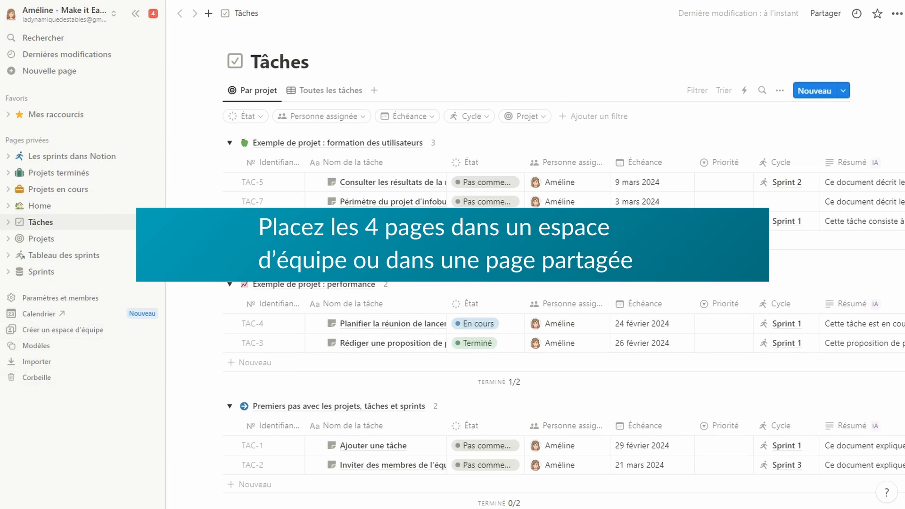
left_click(825, 13)
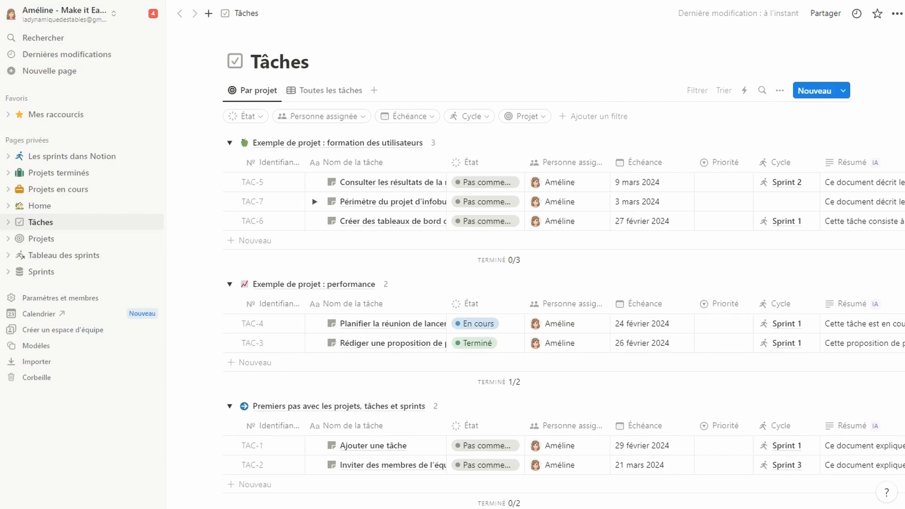
Examine the subtasks of task TAC-7 and view the projects in the Chronologie view of Projets
left_click(314, 201)
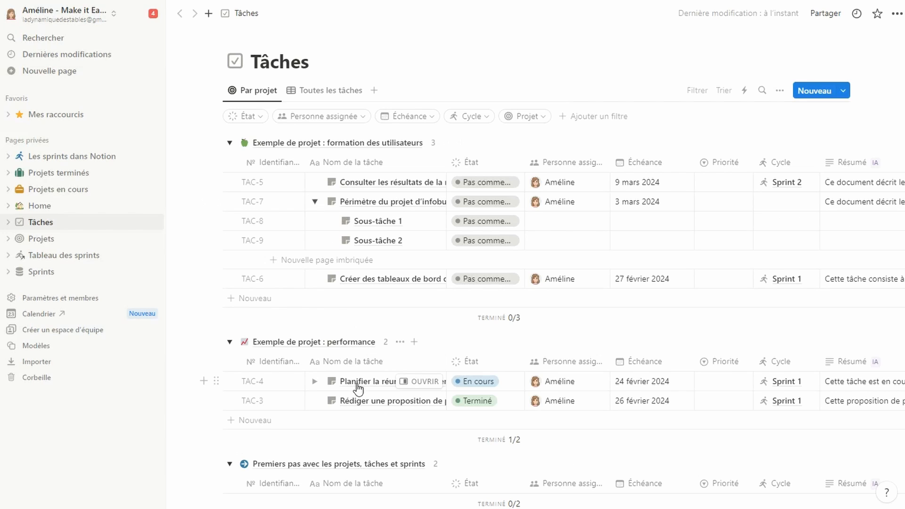
left_click(68, 242)
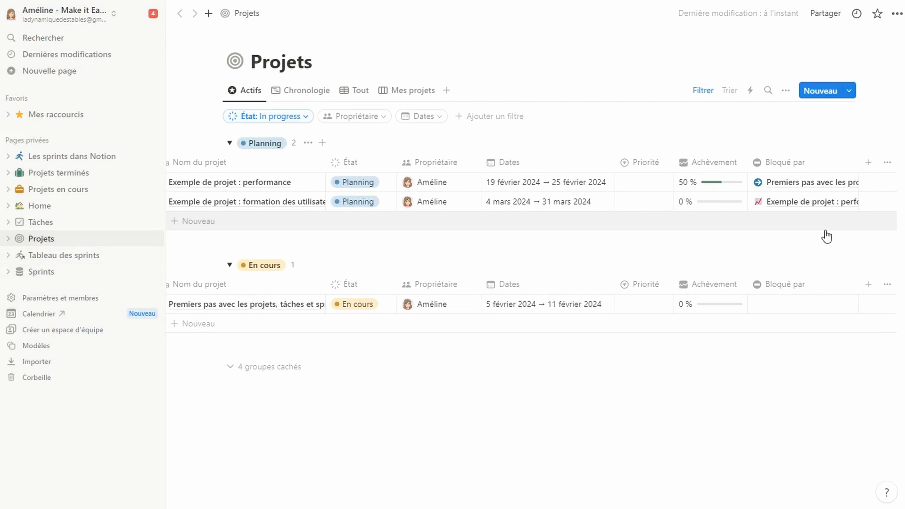
left_click(312, 90)
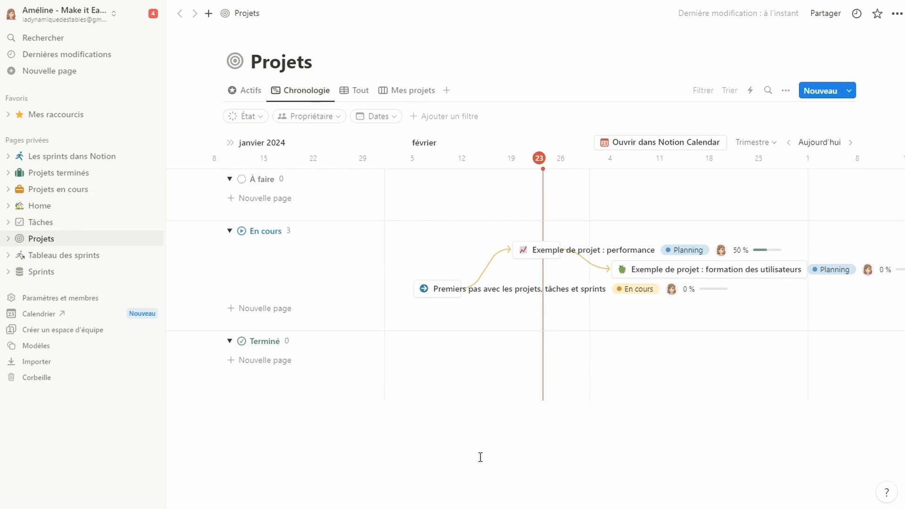
Set tasks TAC-5 and TAC-7 to Terminé in Tâches and show the Actifs view of Projets
left_click(99, 222)
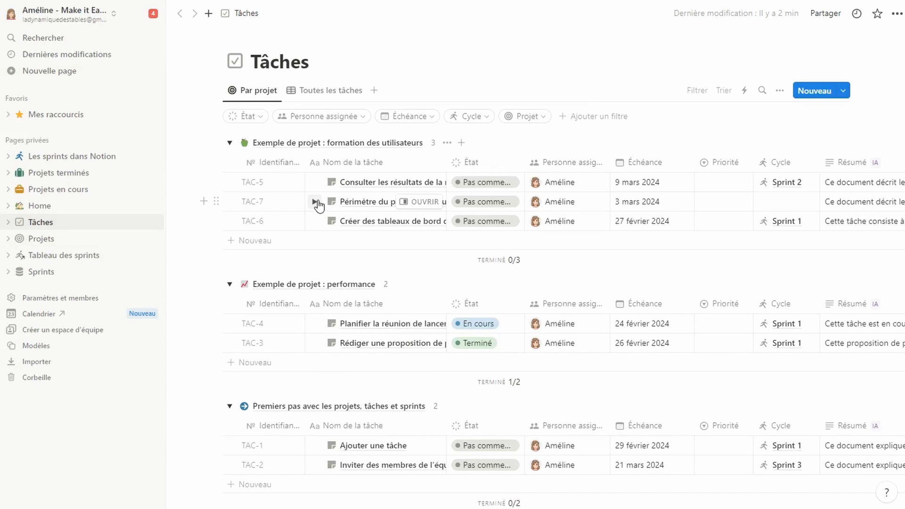
left_click(481, 184)
left_click(480, 310)
left_click(487, 201)
left_click(482, 329)
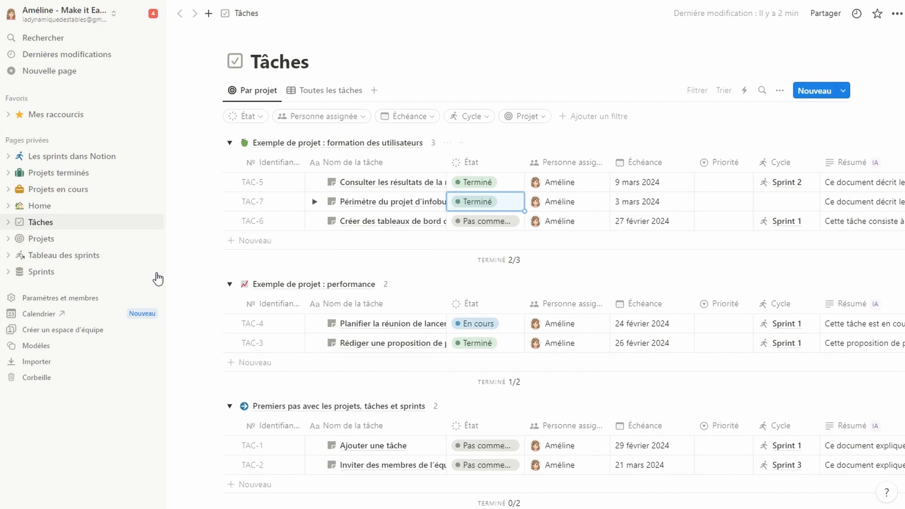
left_click(108, 239)
left_click(245, 90)
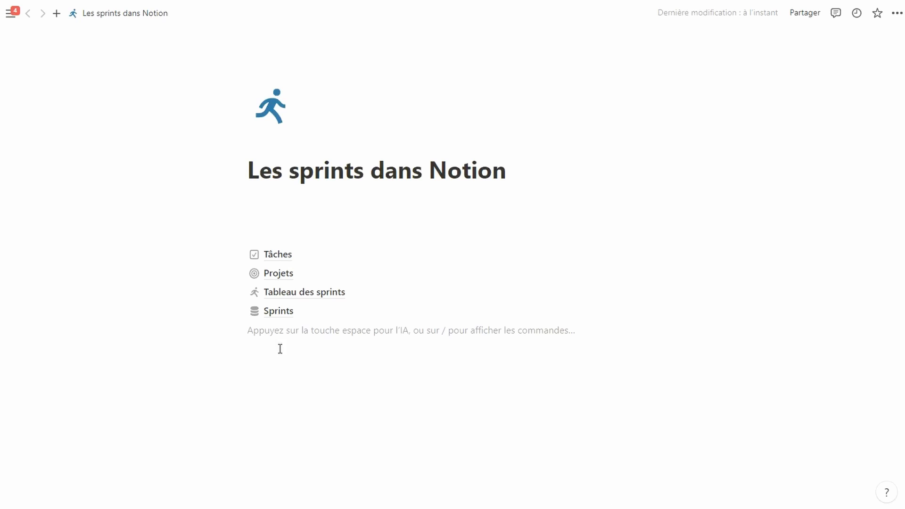
Examine the Sprints database and the available status options for Sprint 1
left_click(279, 313)
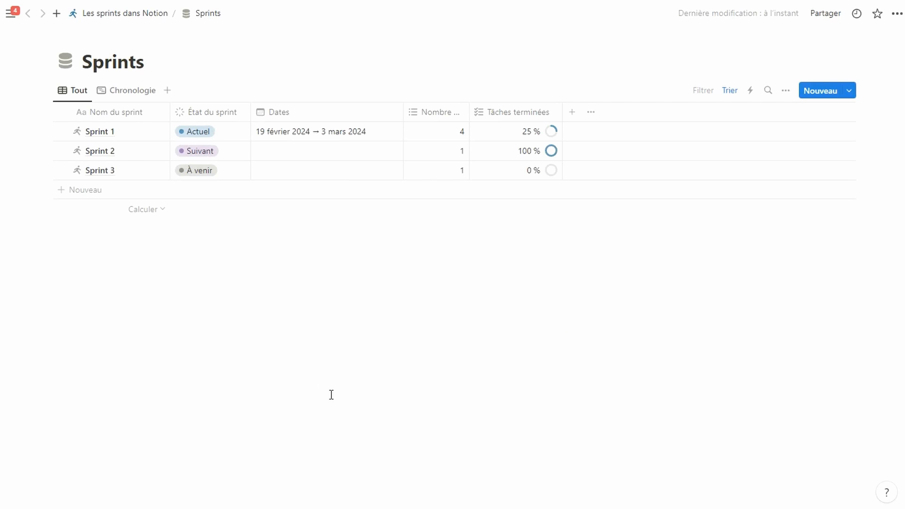
left_click(238, 134)
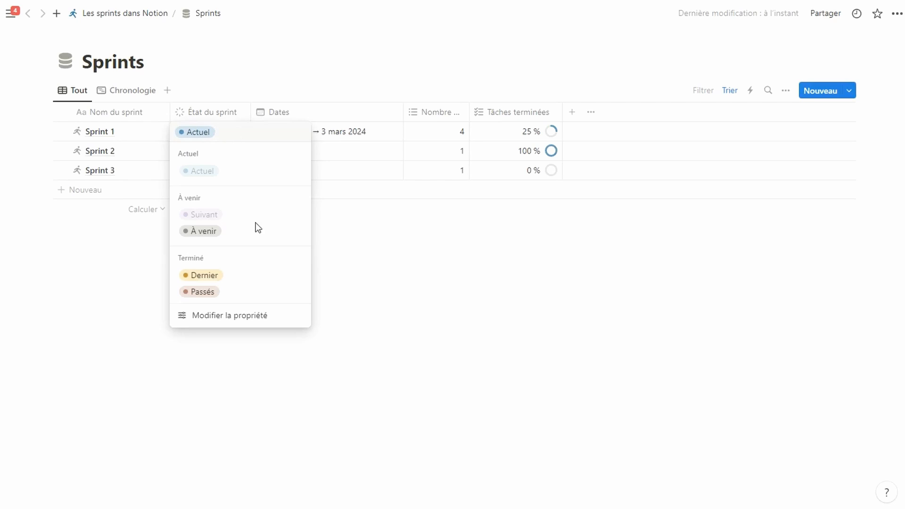
left_click(406, 325)
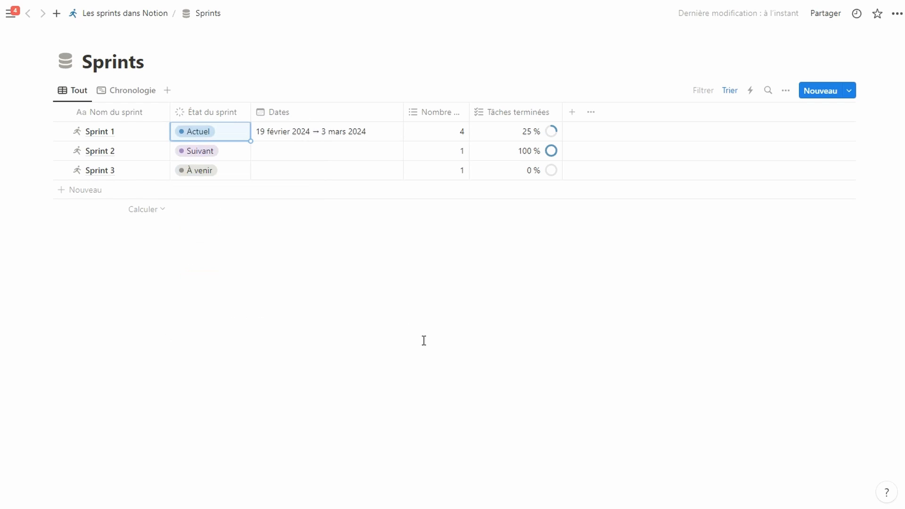
In Tâches, assign Sous-tâche 1 under task TAC-7 to the Sprint 1 cycle
left_click(105, 15)
left_click(291, 256)
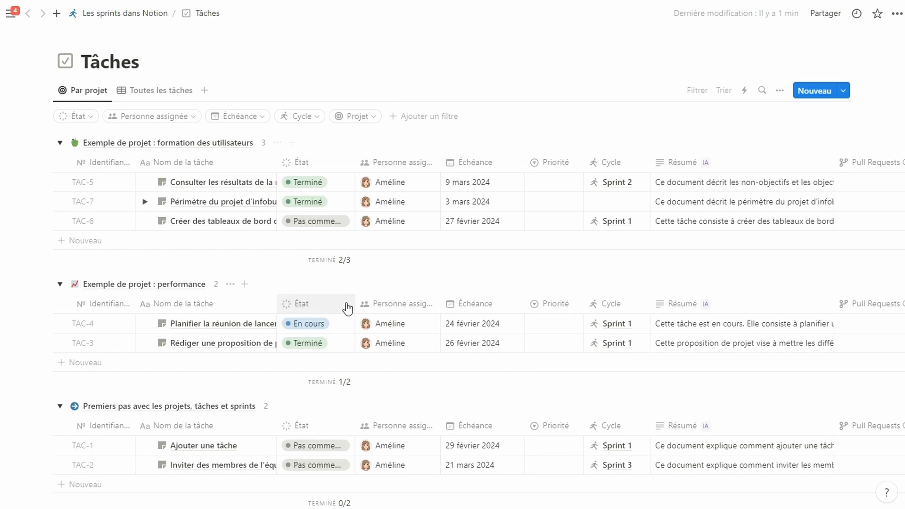
left_click(145, 203)
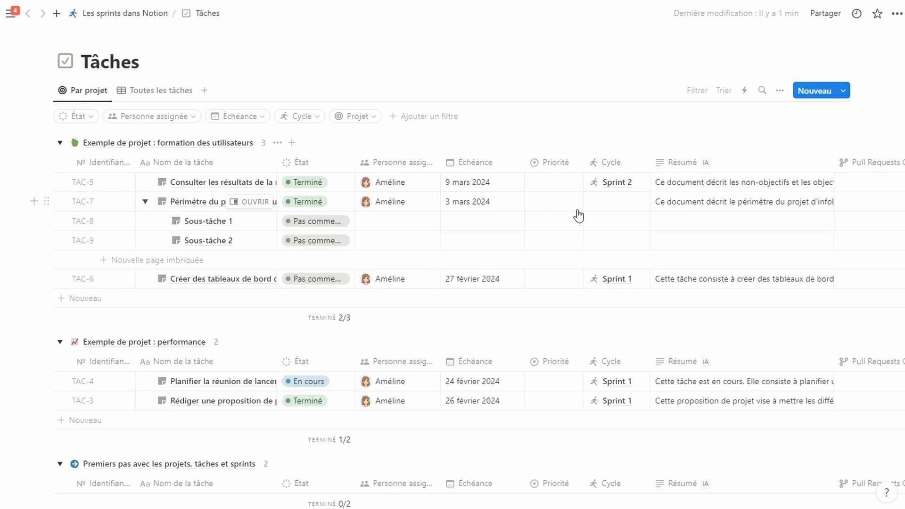
left_click(608, 224)
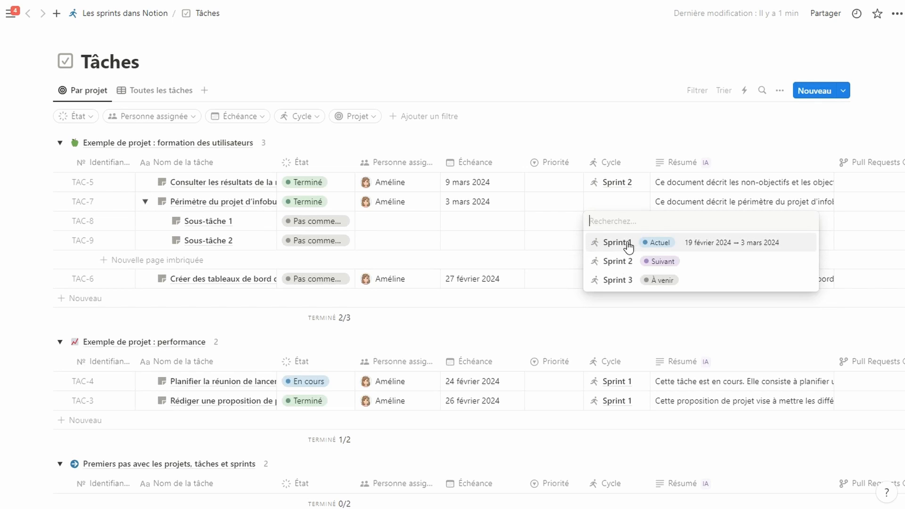
left_click(611, 241)
In the En attente view of Tableau des sprints, assign the remaining subtask of TAC-7 to Sprint 1
left_click(125, 13)
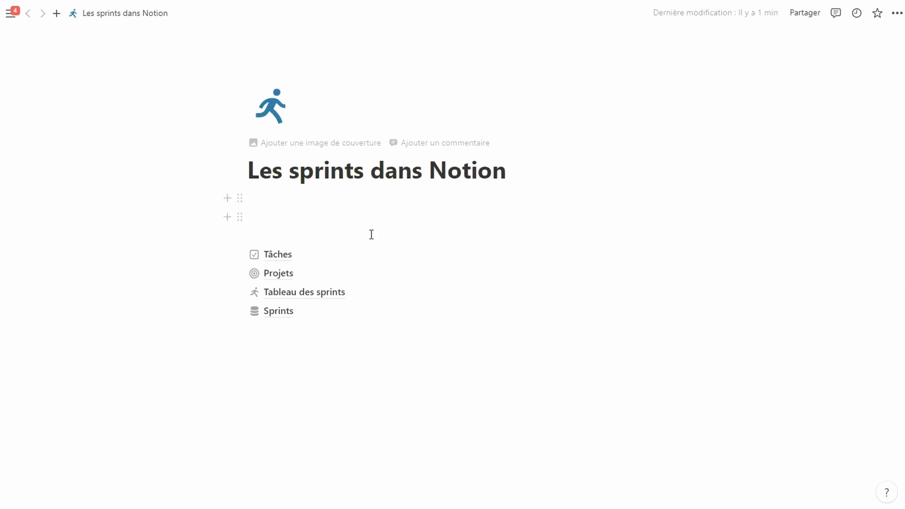
left_click(297, 291)
left_click(619, 199)
left_click(612, 213)
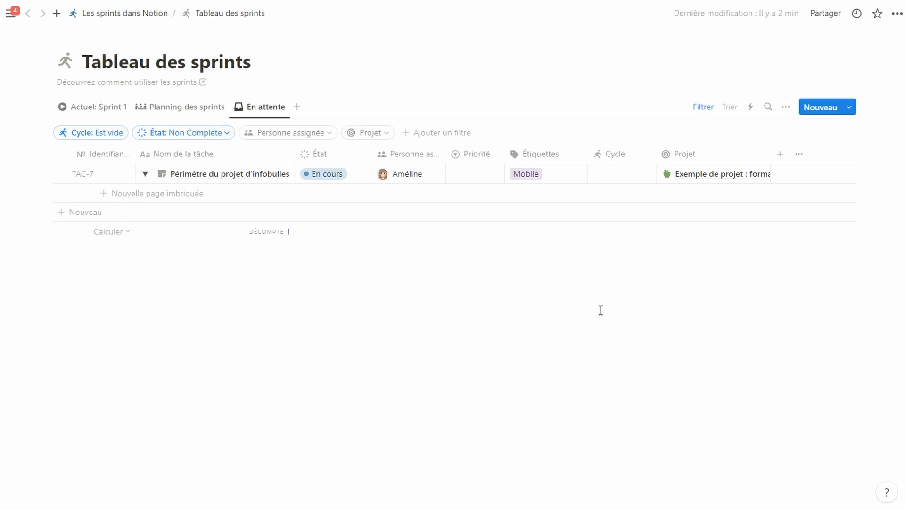
In the sprint planning view, set "Créer des tableaux de bord de données" and "Planifier la réunion de lancement" to Terminé
left_click(95, 106)
left_click(180, 106)
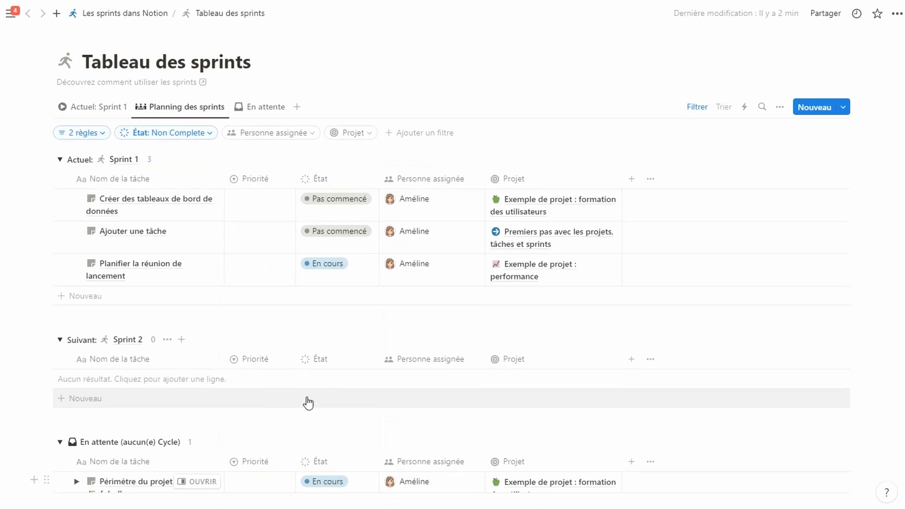
left_click(338, 217)
left_click(330, 324)
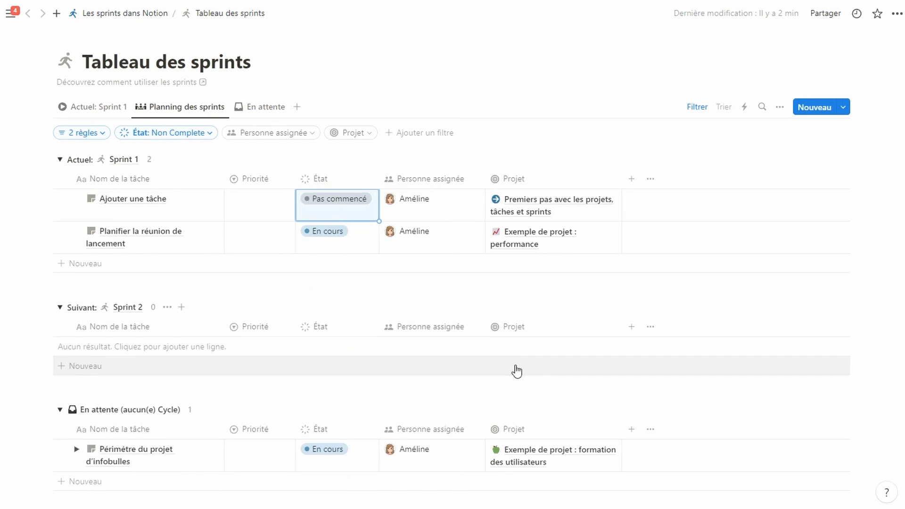
left_click(362, 238)
left_click(356, 358)
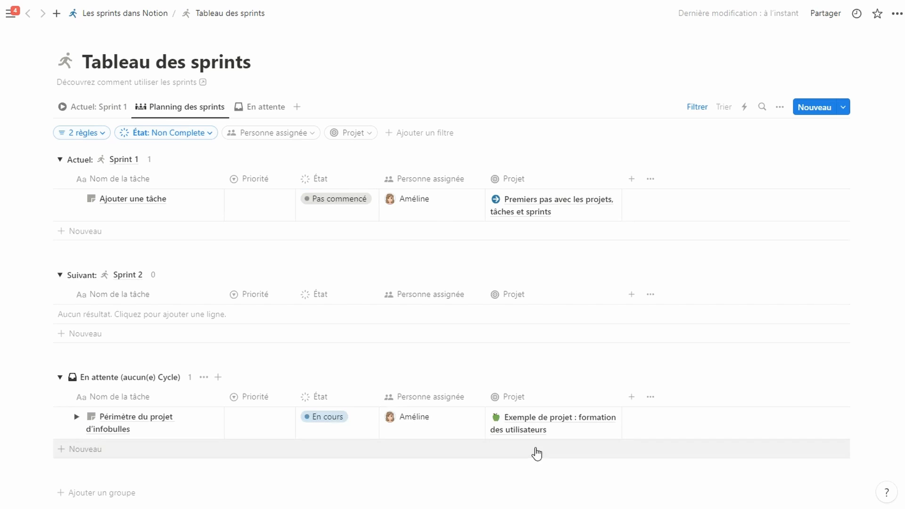
End the current Sprint 1, starting Sprint 2 on 4–17 mars and moving unfinished tasks to the next sprint
left_click(105, 109)
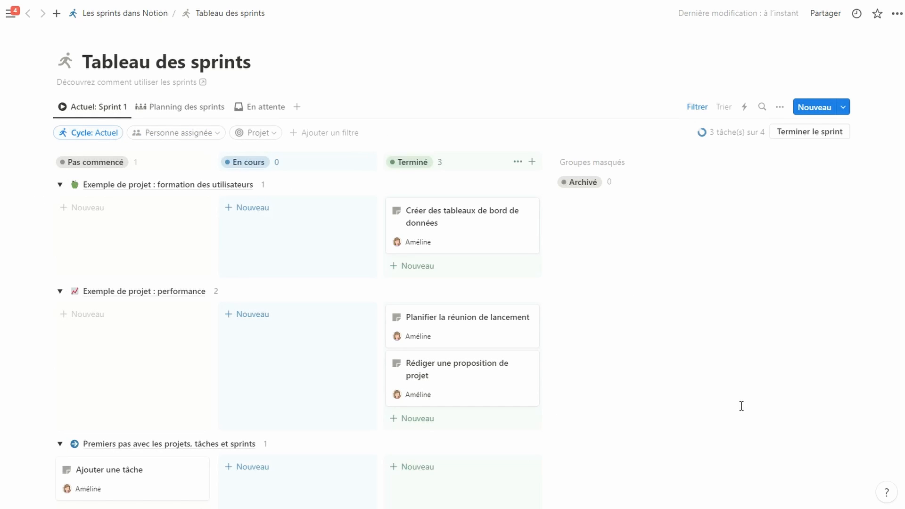
left_click(822, 134)
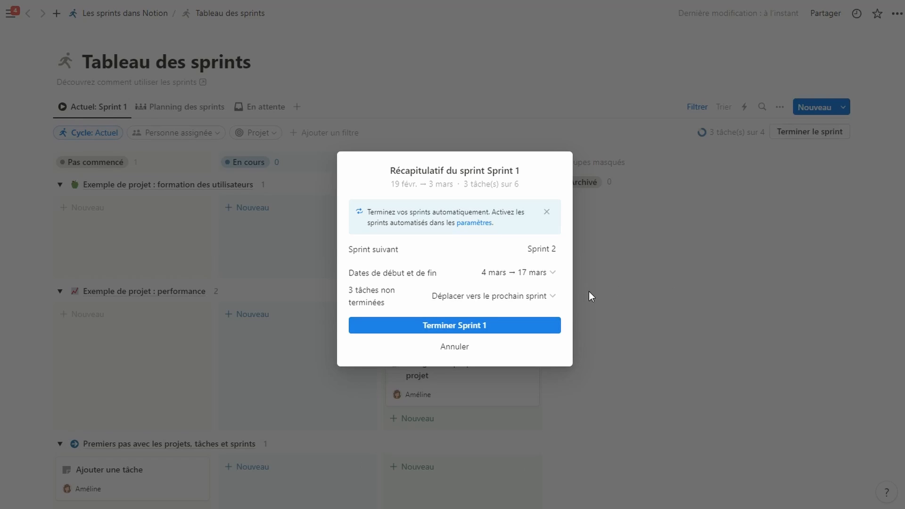
left_click(556, 297)
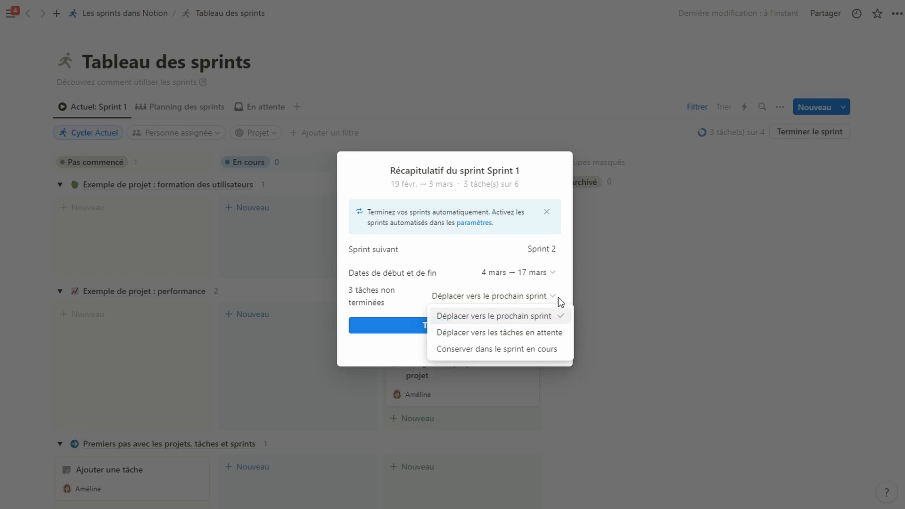
left_click(377, 352)
left_click(446, 328)
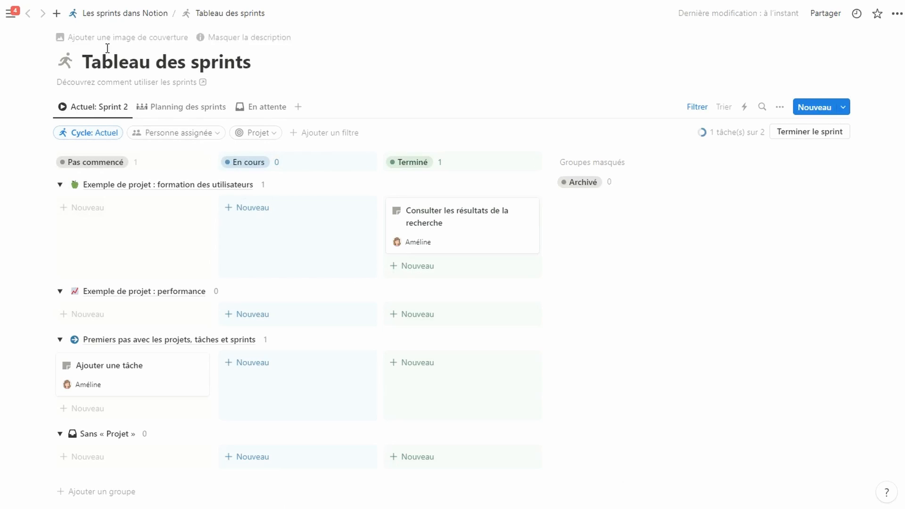
Rename the unnumbered upcoming sprint in the Sprints database as Sprint 4
left_click(118, 13)
left_click(278, 312)
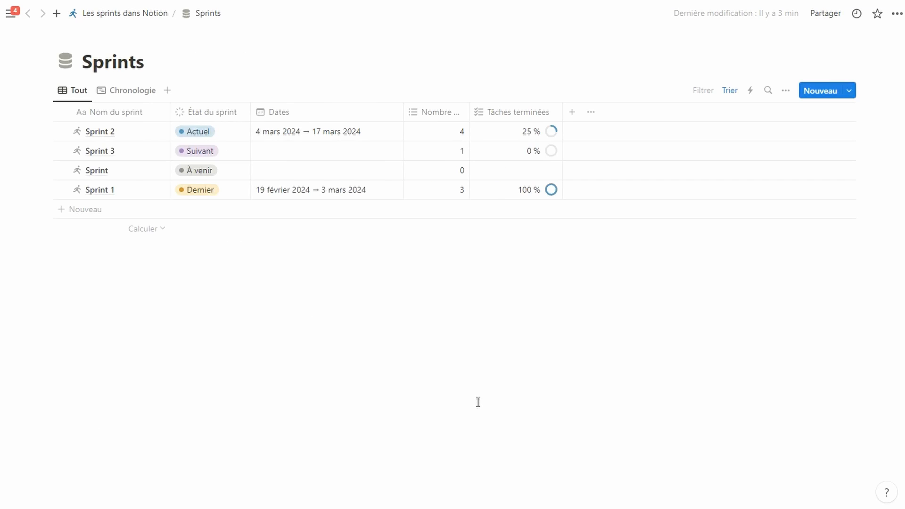
left_click(132, 170)
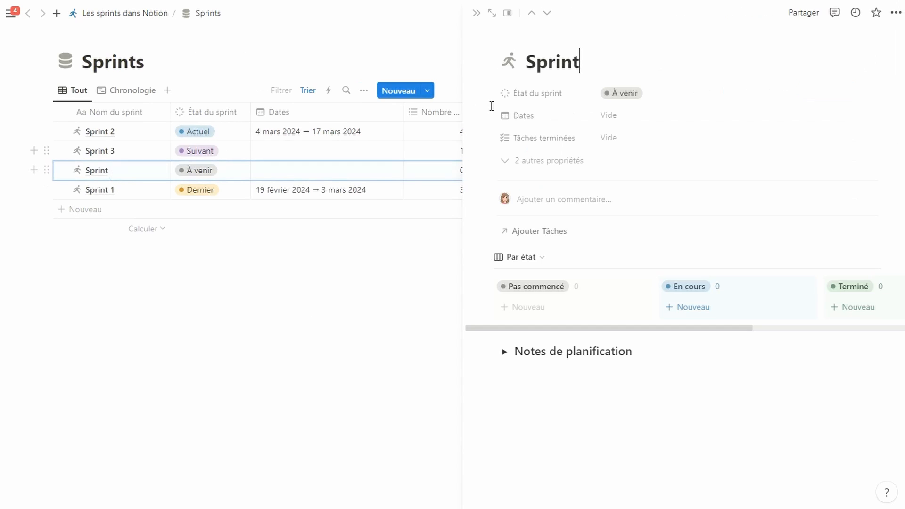
type("4")
left_click(364, 442)
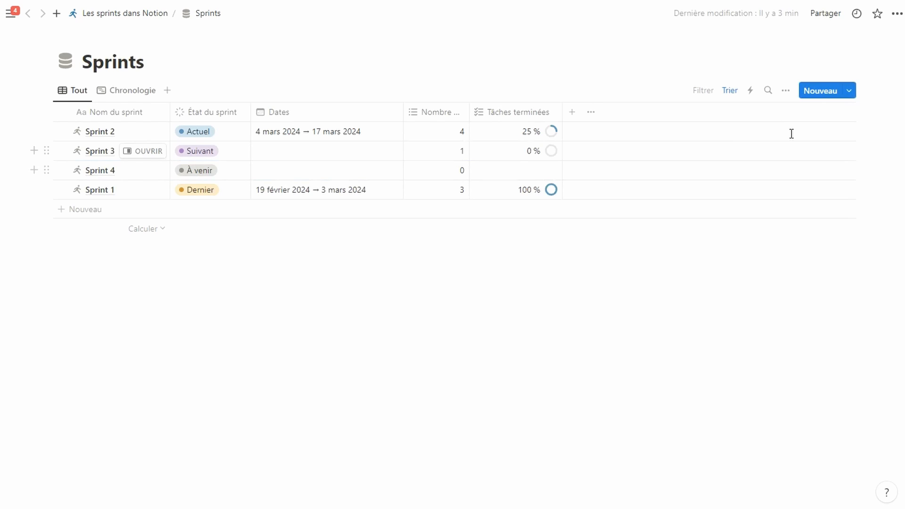
Turn on automated sprints for the Sprints database, keeping unfinished tasks set to move to the next sprint
left_click(786, 90)
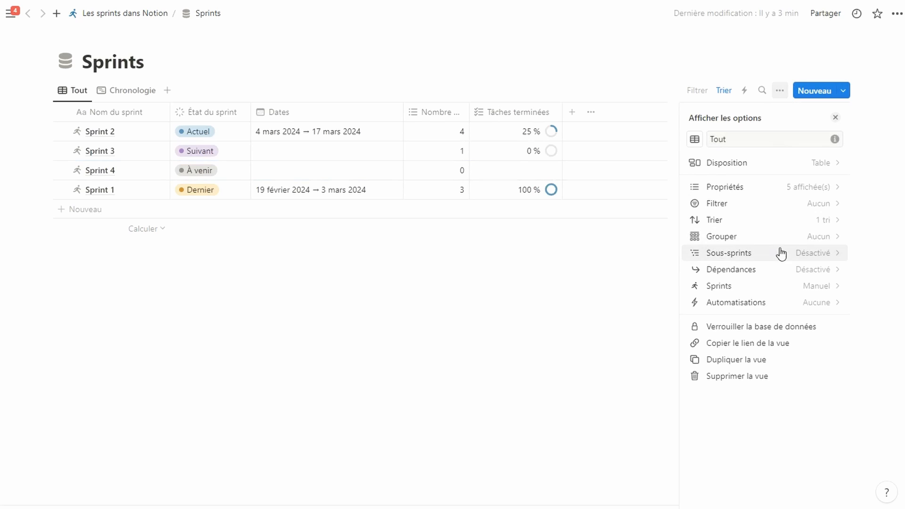
left_click(821, 286)
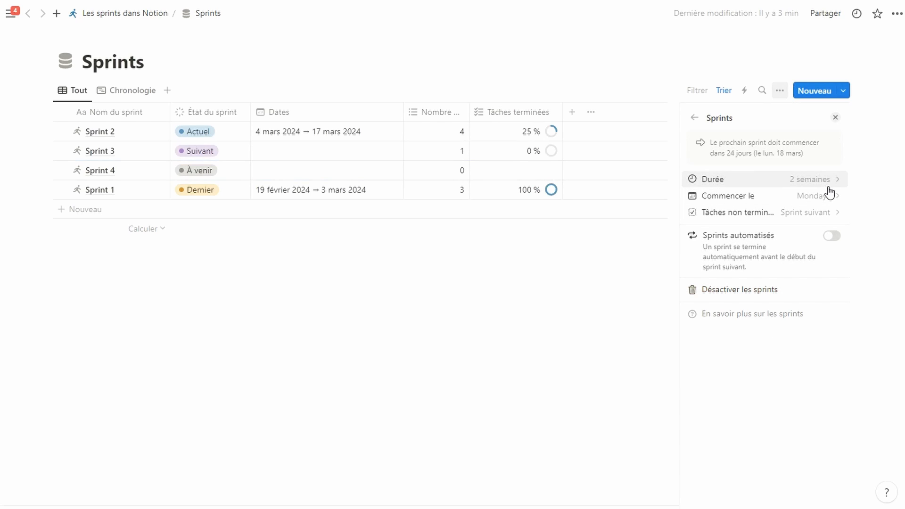
left_click(829, 217)
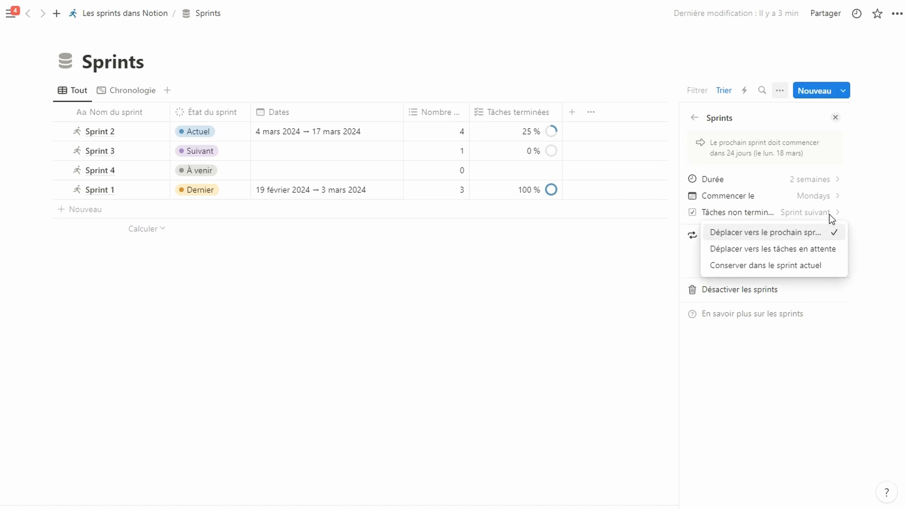
left_click(833, 231)
left_click(833, 235)
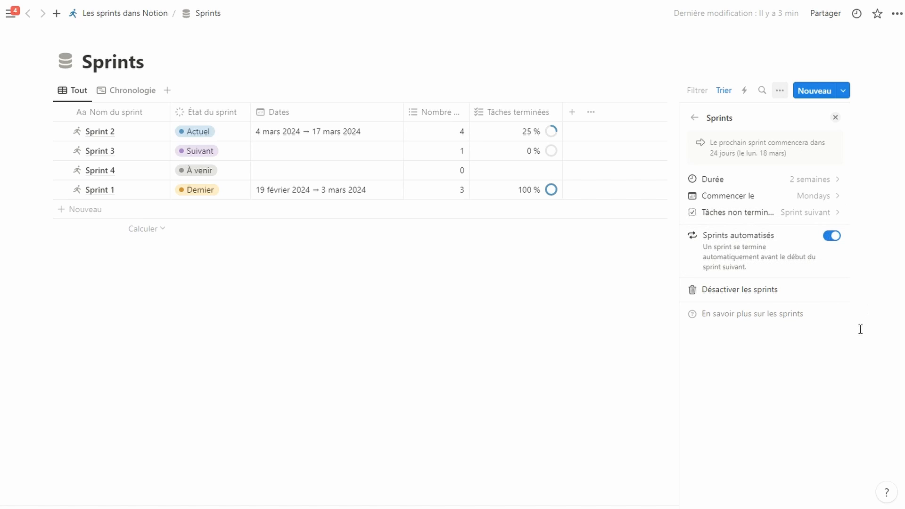